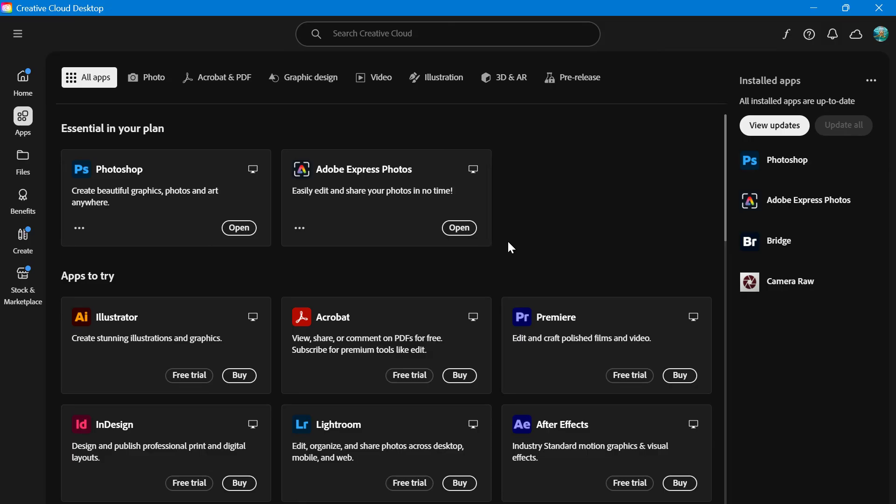
Step: Open Adobe Express Photos from the Creative Cloud app list
left_click(451, 233)
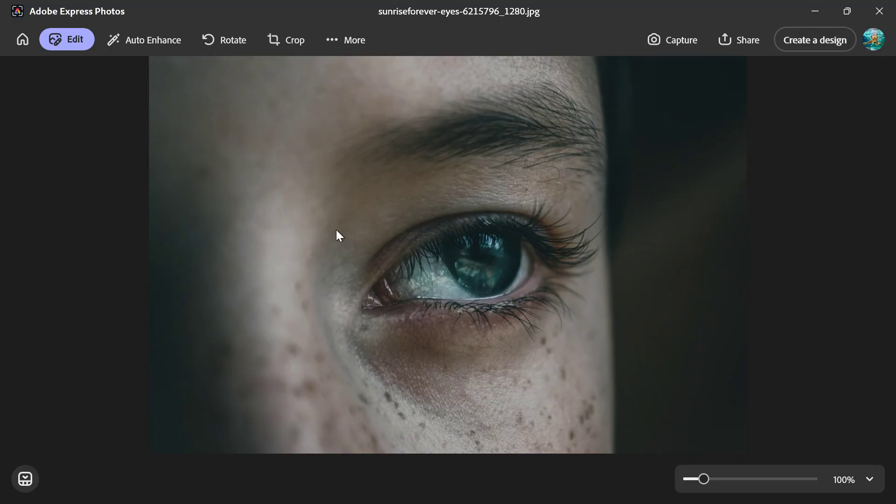
Step: Try Auto Enhance on the eye photo and undo the enhancement
left_click(126, 35)
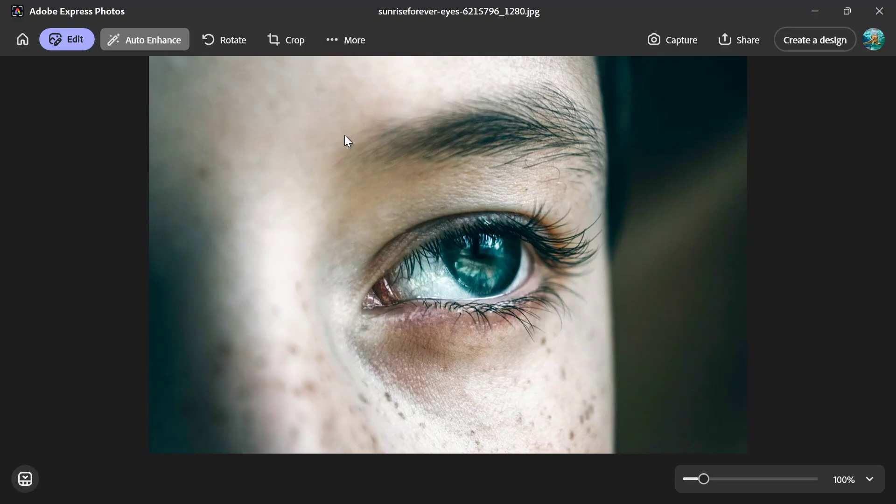
key("ctrl+z")
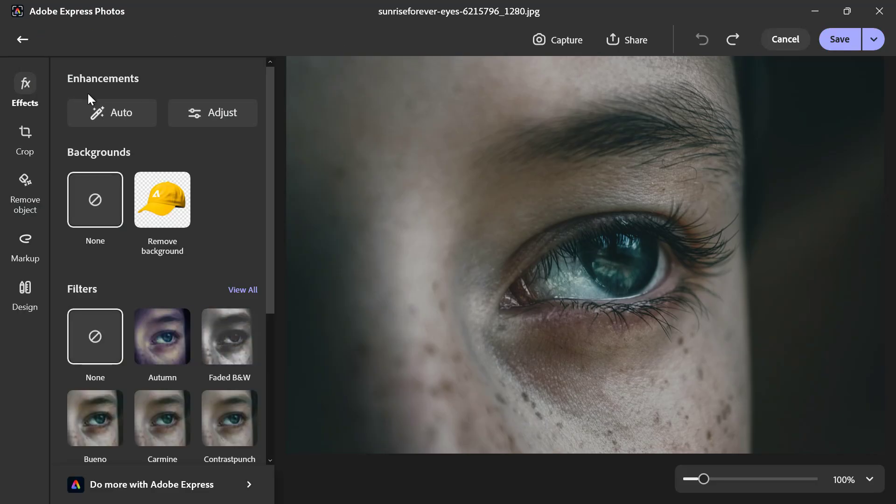
Step: Crop the eye photo to the Square aspect ratio, comparing it with 4:3
scroll(206, 192, "down", 3)
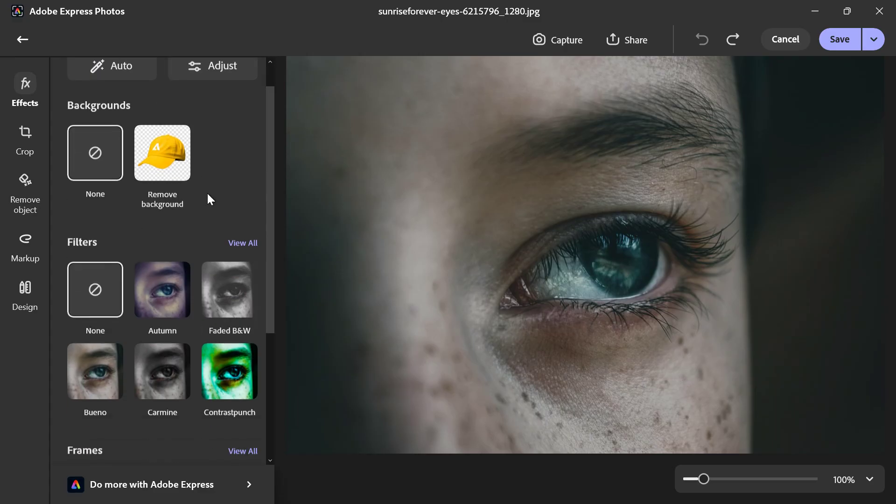
scroll(207, 193, "up", 3)
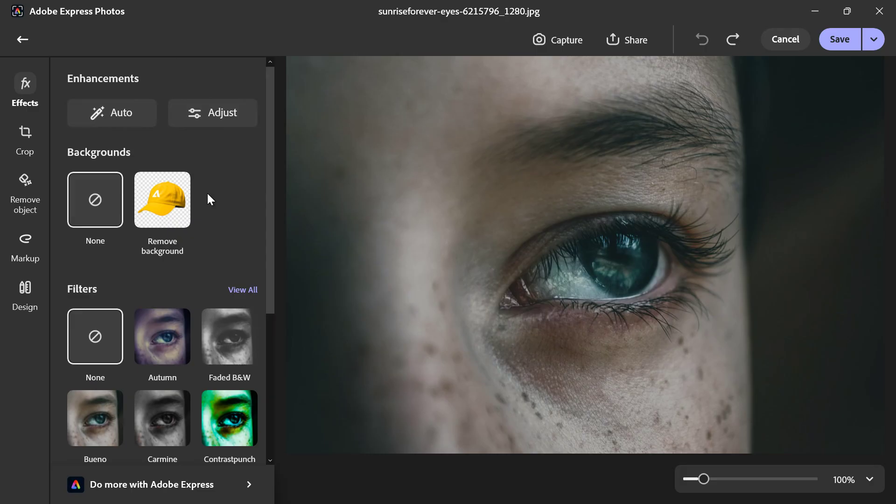
left_click(19, 136)
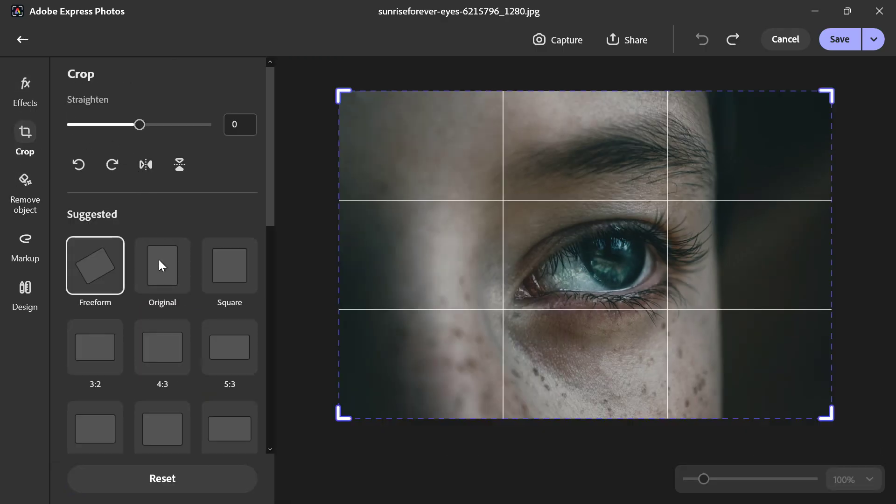
left_click(232, 279)
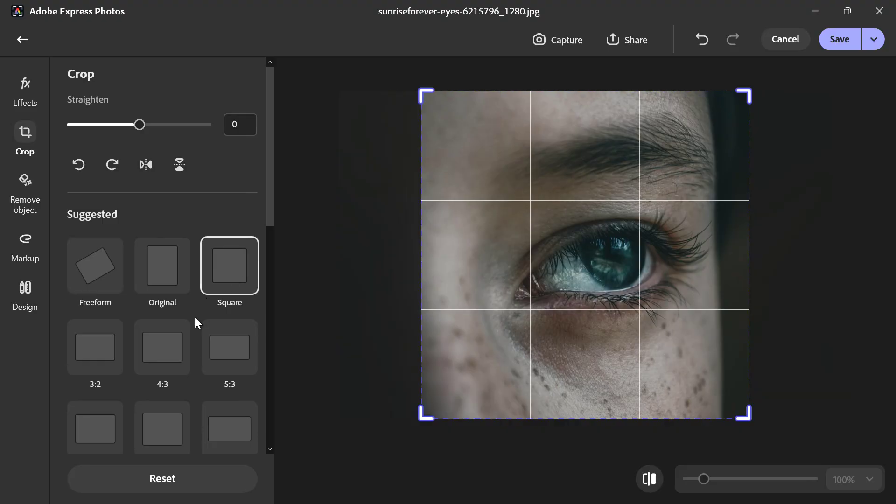
scroll(145, 327, "down", 1)
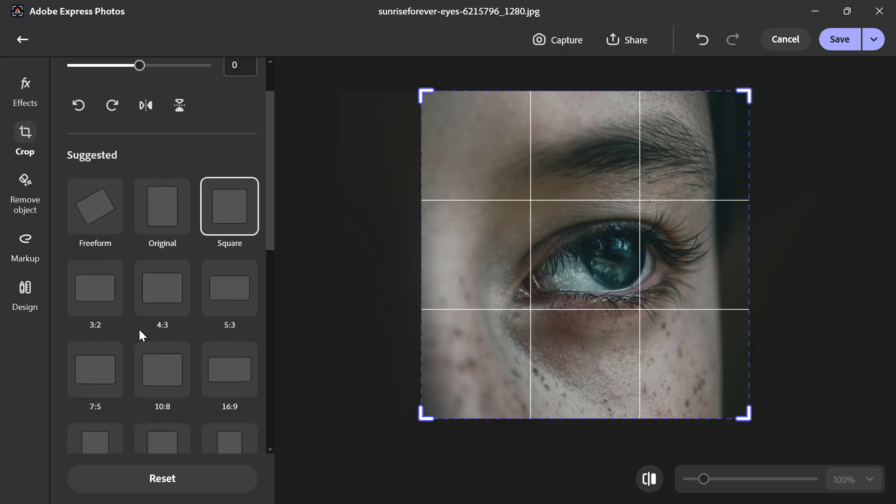
left_click(145, 314)
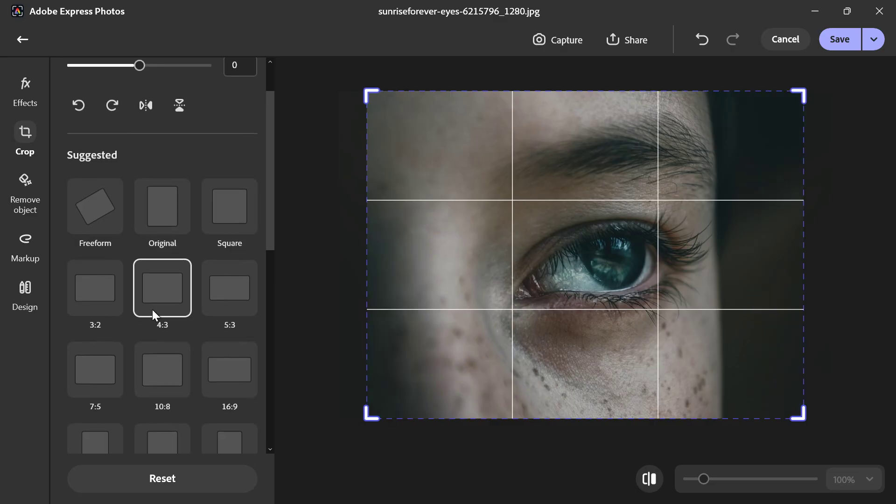
left_click(233, 223)
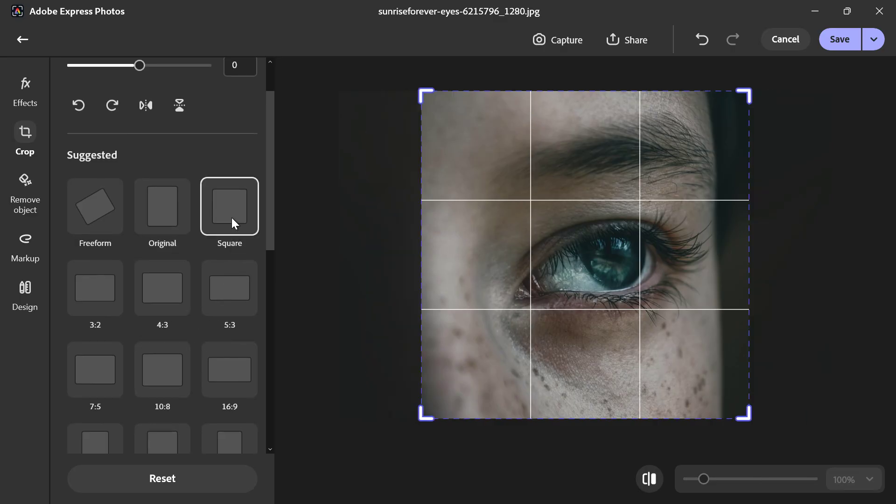
scroll(191, 161, "up", 1)
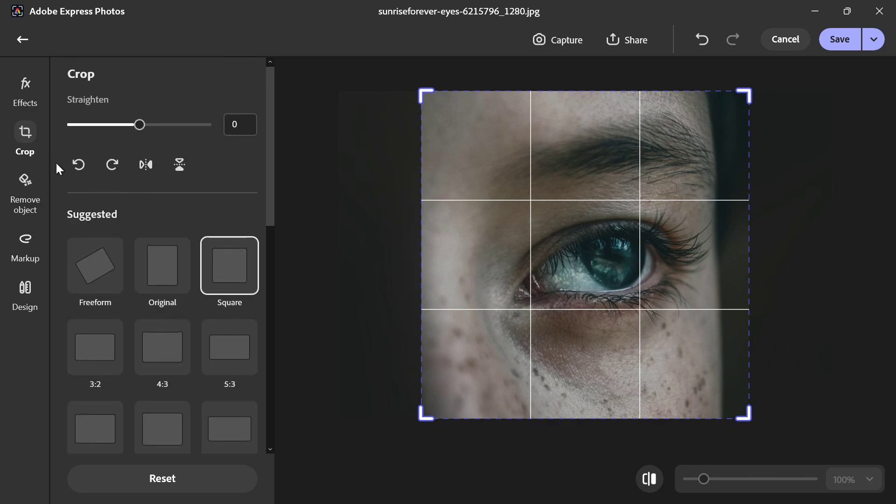
Step: Adjust the photo's light with Exposure at -10, Contrast at 31 and Shadows at -32
left_click(33, 90)
scroll(120, 266, "down", 2)
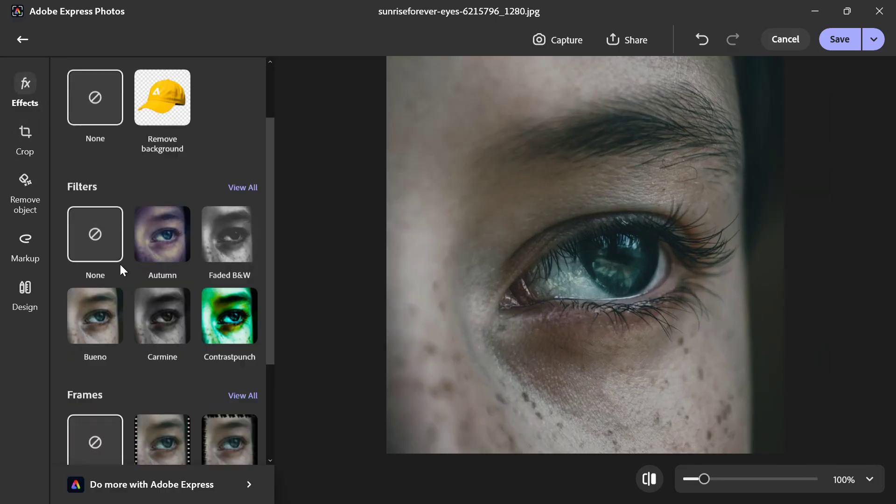
scroll(121, 252, "up", 2)
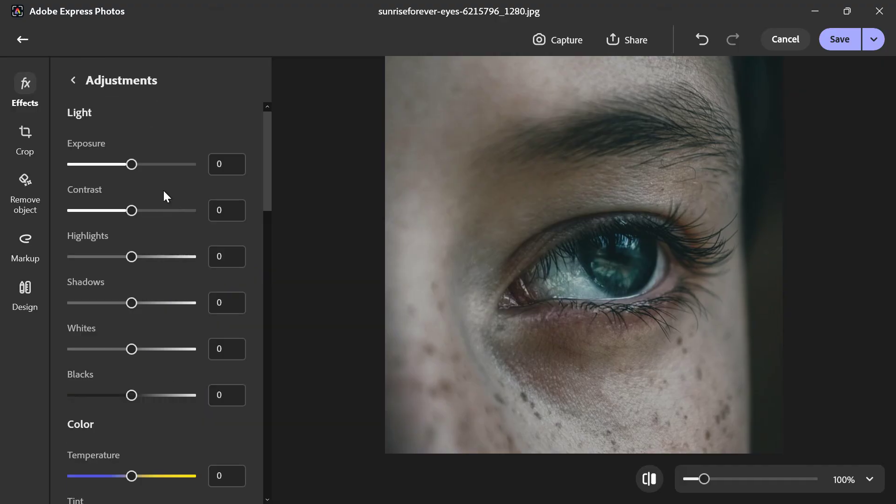
scroll(112, 152, "down", 1)
scroll(112, 153, "up", 1)
mouse_move(132, 164)
left_mouse_down()
mouse_move(111, 165)
mouse_move(121, 174)
left_mouse_up()
left_click_drag(135, 207, 114, 244)
Step: Fine-tune the photo's Blacks, raise its Whites, and return to the main effects options
scroll(133, 266, "down", 1)
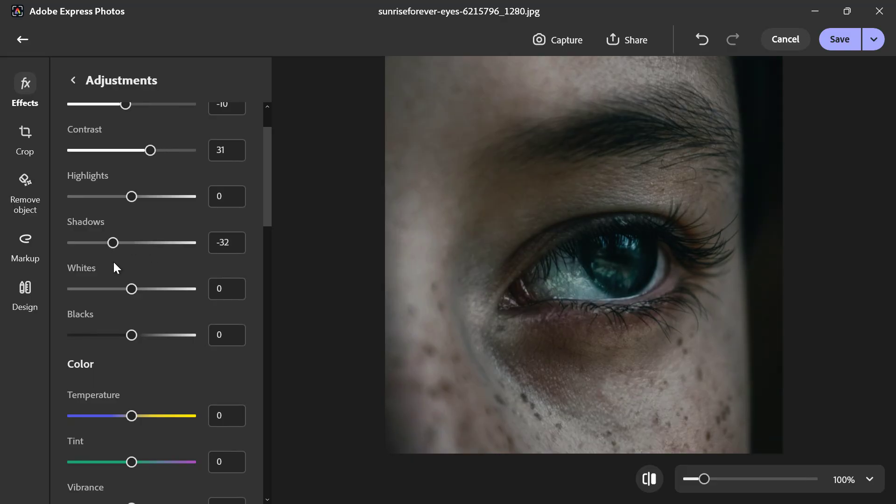
mouse_move(131, 337)
left_mouse_down()
mouse_move(99, 337)
mouse_move(150, 339)
mouse_move(132, 337)
left_mouse_up()
mouse_move(139, 291)
left_mouse_down()
mouse_move(164, 292)
mouse_move(155, 294)
left_mouse_up()
scroll(130, 274, "down", 9)
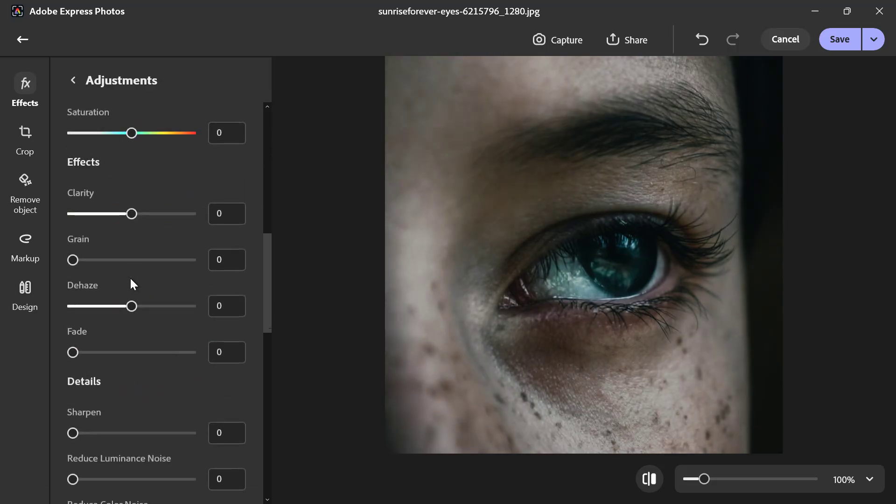
left_click(72, 81)
Step: Look through the available filters, frames and object removal options, and return to the photo view
scroll(141, 234, "down", 3)
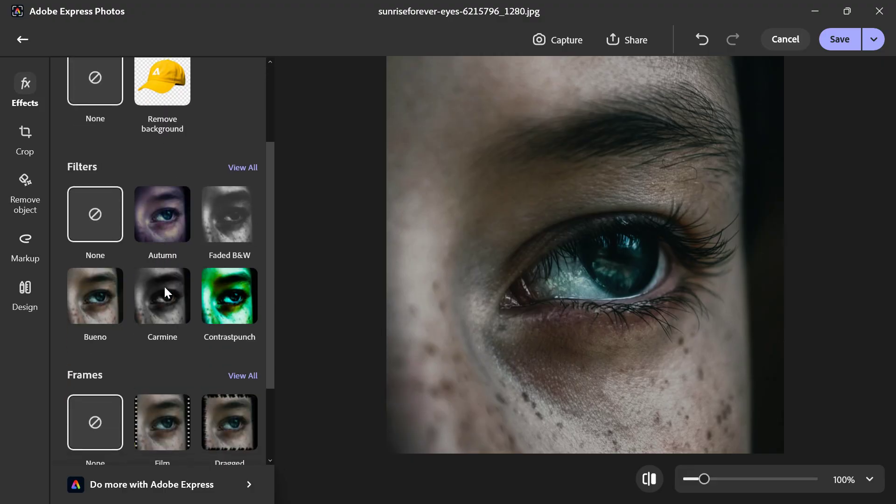
scroll(202, 303, "down", 3)
scroll(158, 214, "up", 2)
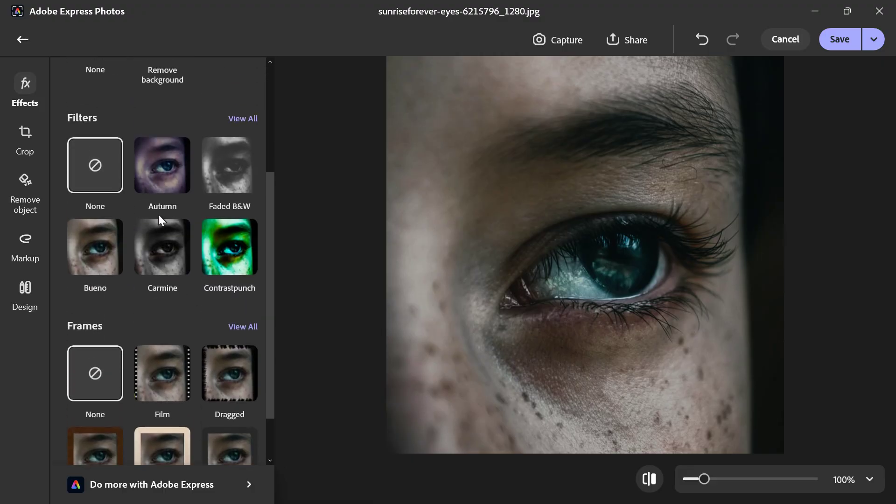
scroll(133, 215, "up", 4)
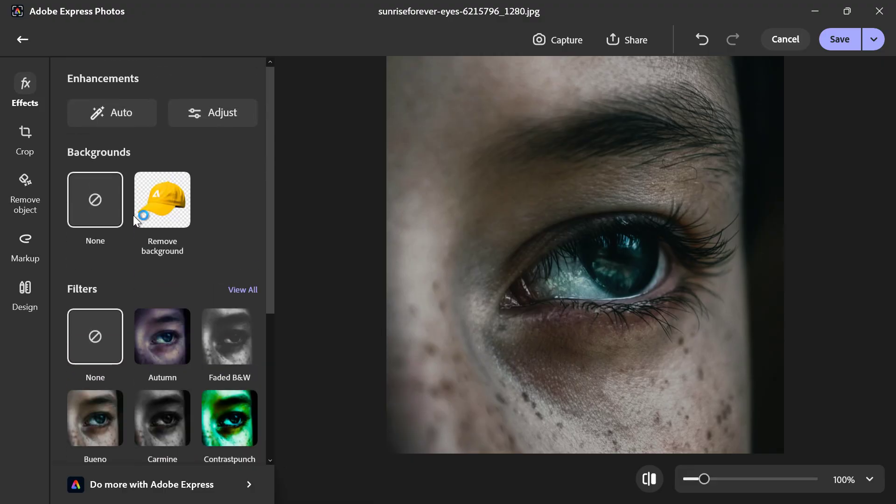
left_click(30, 183)
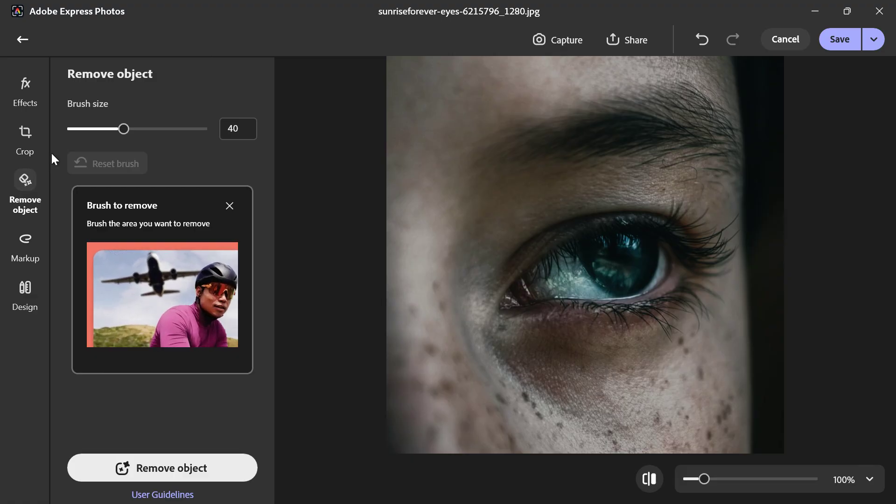
left_click(23, 41)
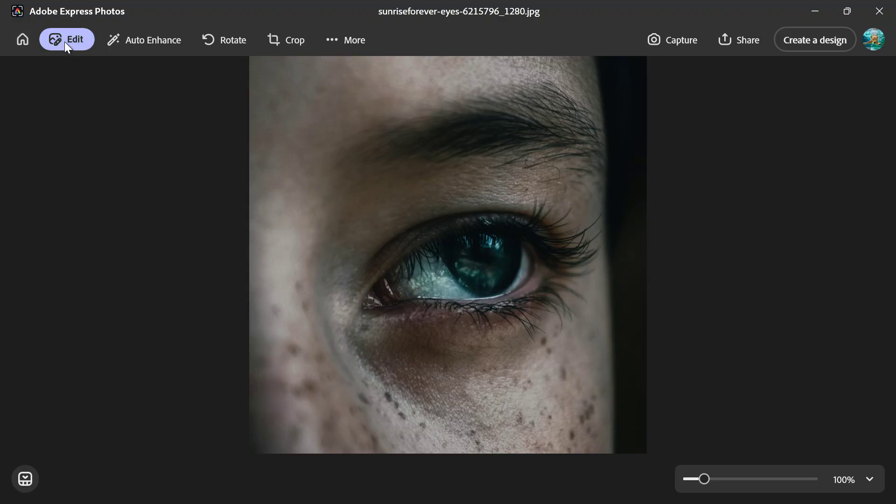
Step: Reopen the photo for editing and examine the Markup text, shape and drawing options, cancelling the new text entry
left_click(333, 37)
left_click(332, 38)
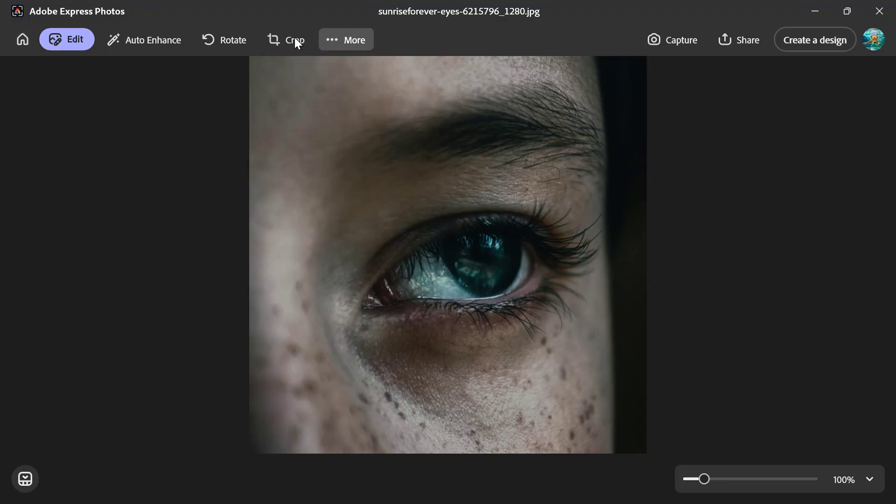
left_click(77, 40)
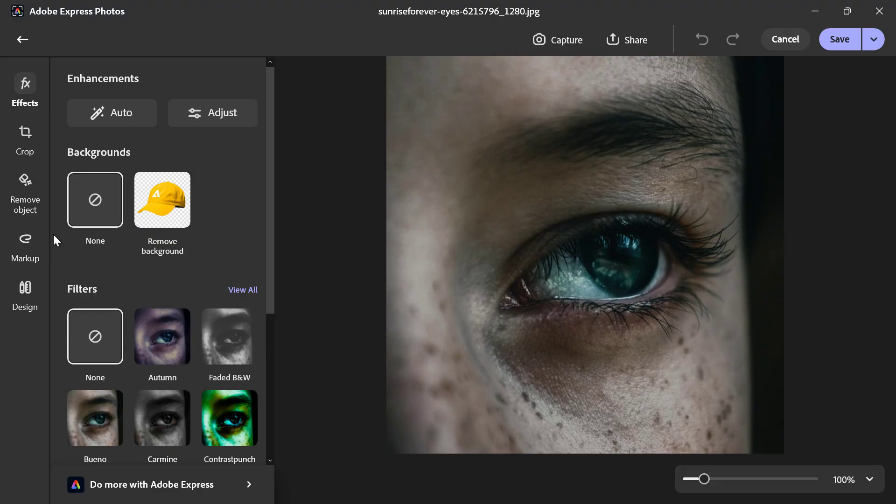
left_click(8, 246)
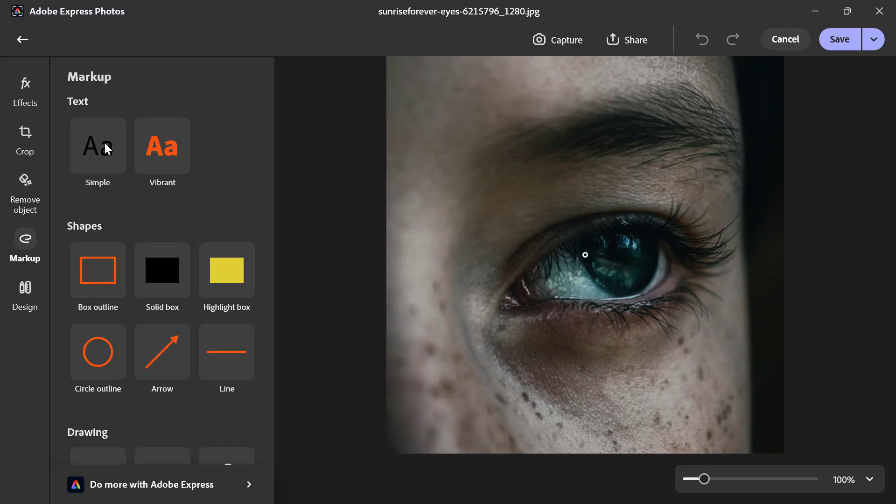
left_click(106, 159)
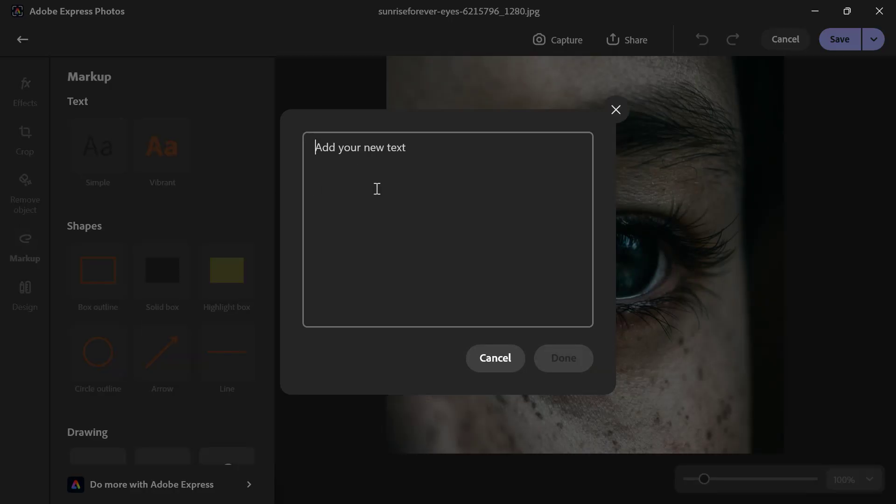
left_click(496, 358)
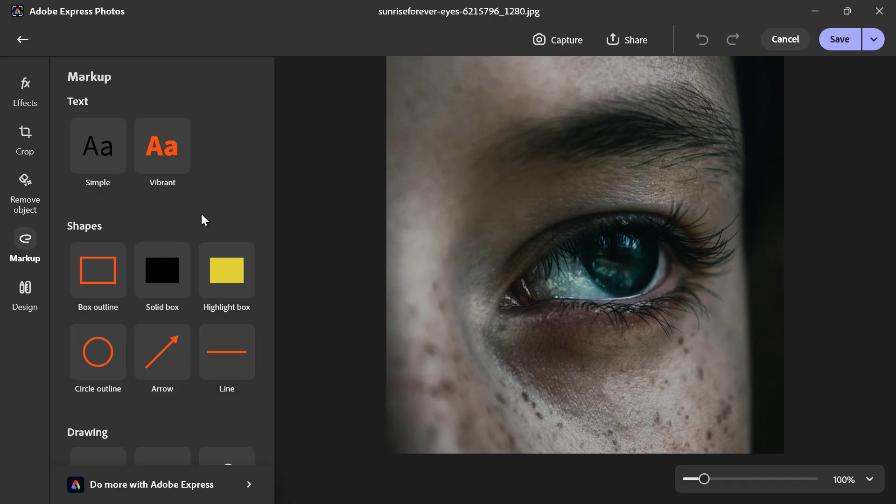
scroll(201, 220, "down", 2)
scroll(140, 209, "up", 2)
Step: Review the effects, filters and frames again, along with the Remove object and Markup tools
left_click(22, 83)
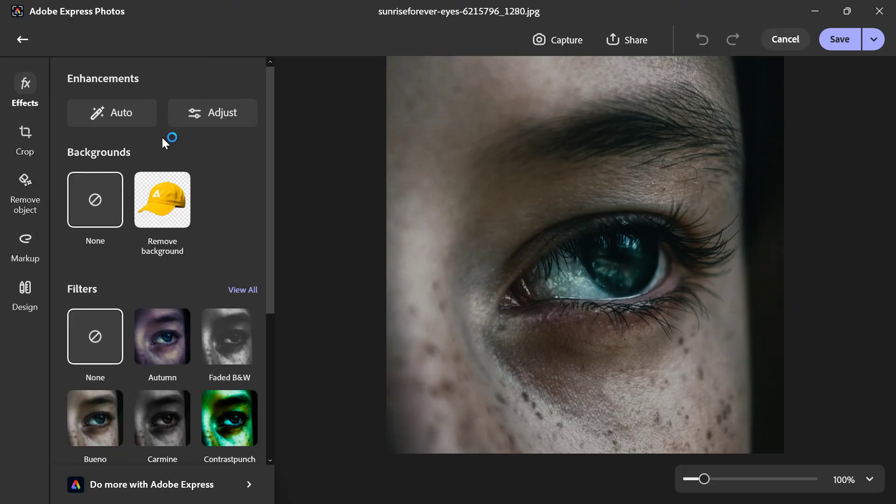
scroll(200, 177, "down", 5)
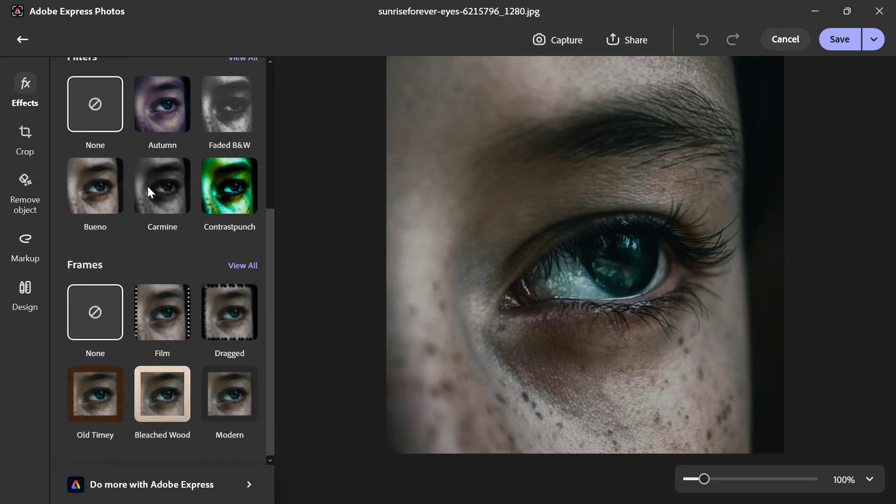
scroll(122, 187, "up", 5)
left_click(18, 187)
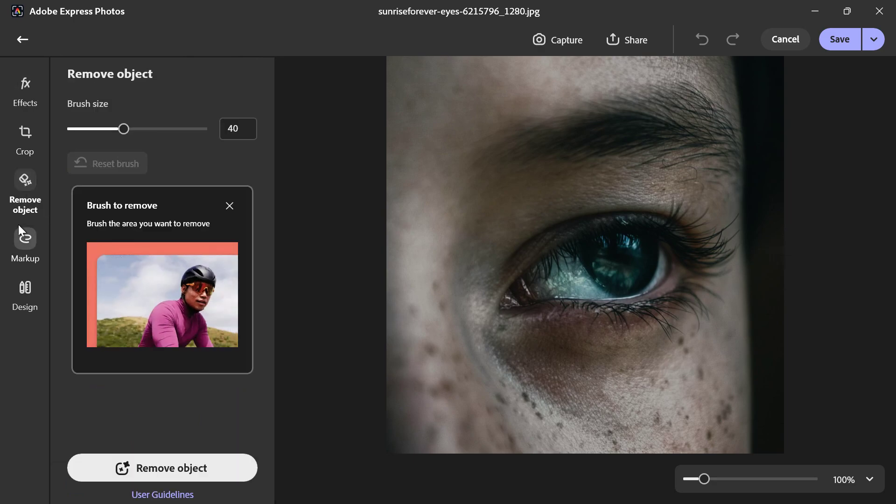
left_click(18, 249)
Step: Browse the Design options, templates and quick actions, dismiss the handoff to Adobe Express, and return to the photo view
left_click(25, 288)
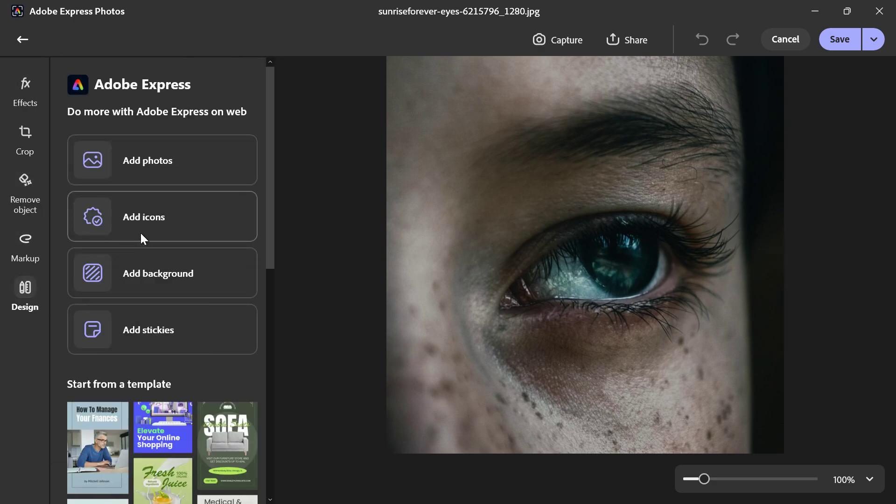
scroll(147, 280, "down", 1)
scroll(147, 280, "down", 2)
scroll(127, 247, "up", 3)
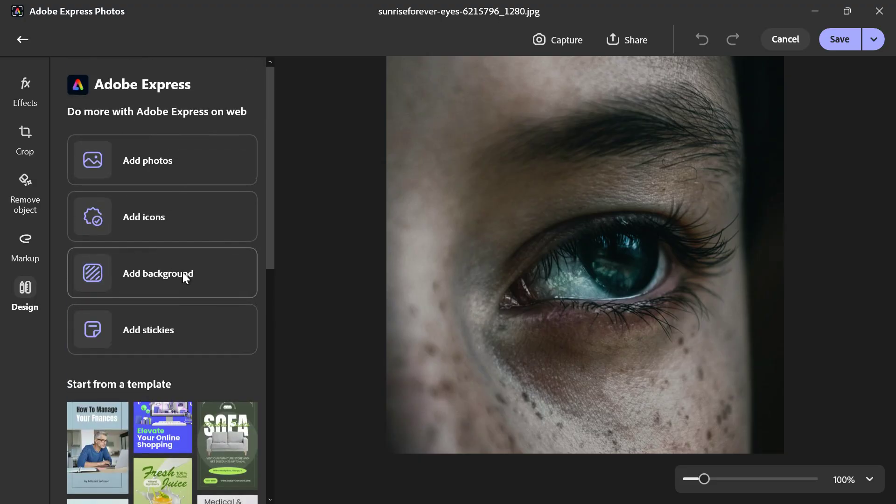
scroll(182, 272, "down", 2)
left_click(141, 262)
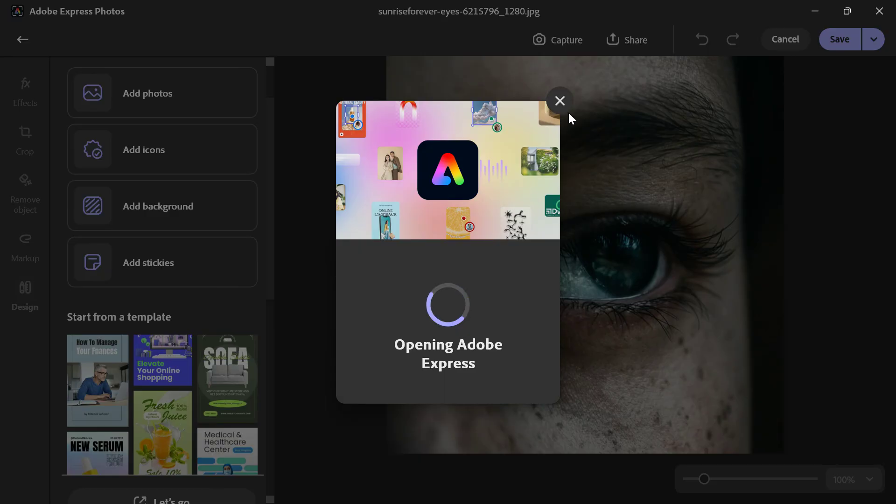
left_click(560, 100)
scroll(134, 293, "down", 7)
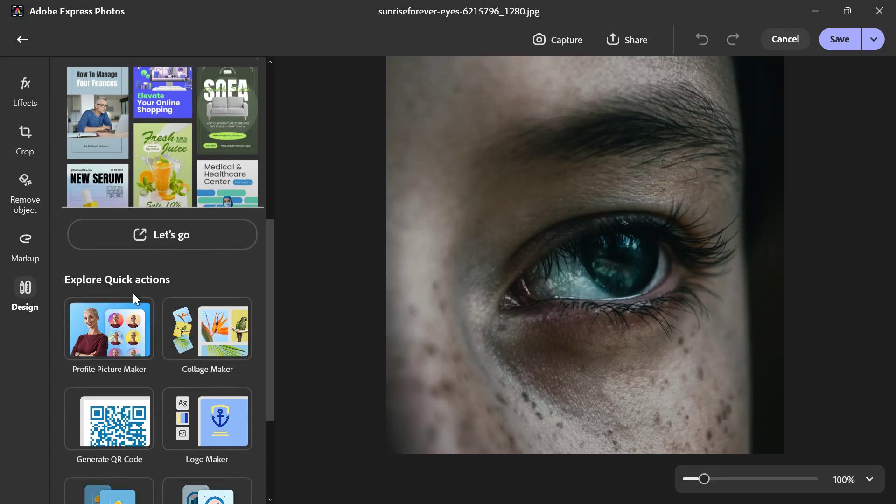
scroll(92, 292, "down", 3)
scroll(89, 293, "up", 10)
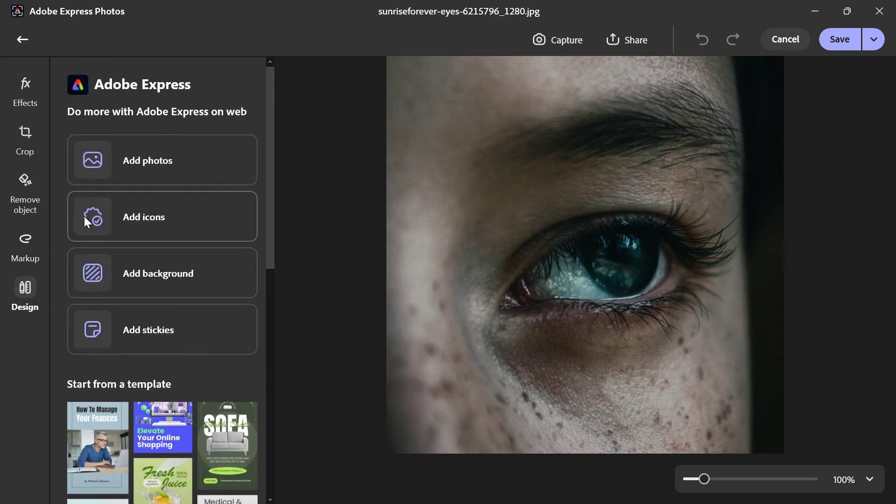
left_click(23, 40)
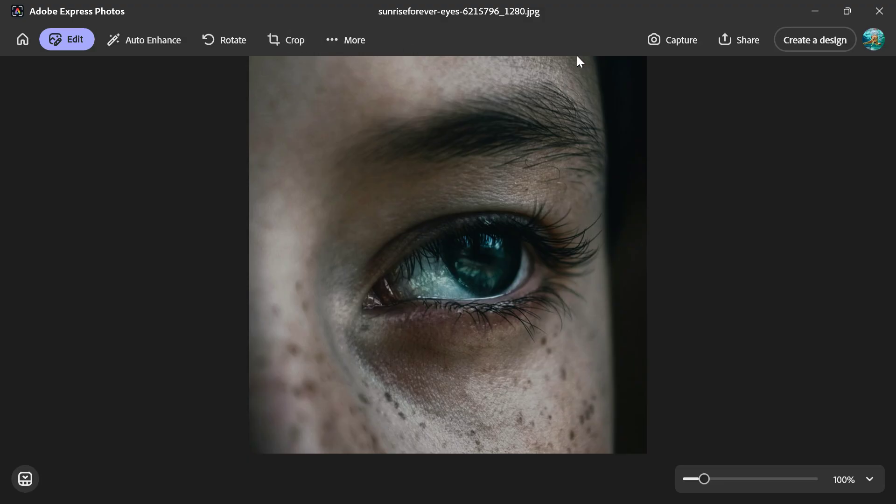
Step: Look over the sharing options, screen capture tool and additional image actions, closing each without using it
left_click(737, 40)
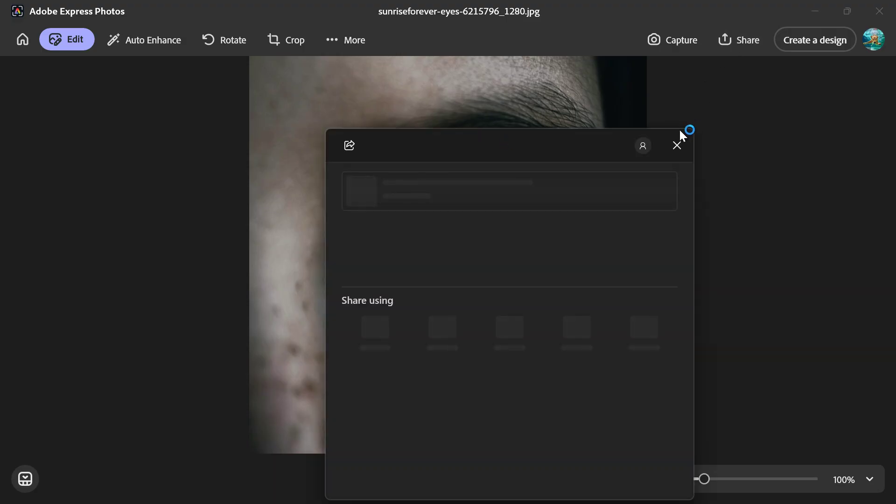
left_click(677, 145)
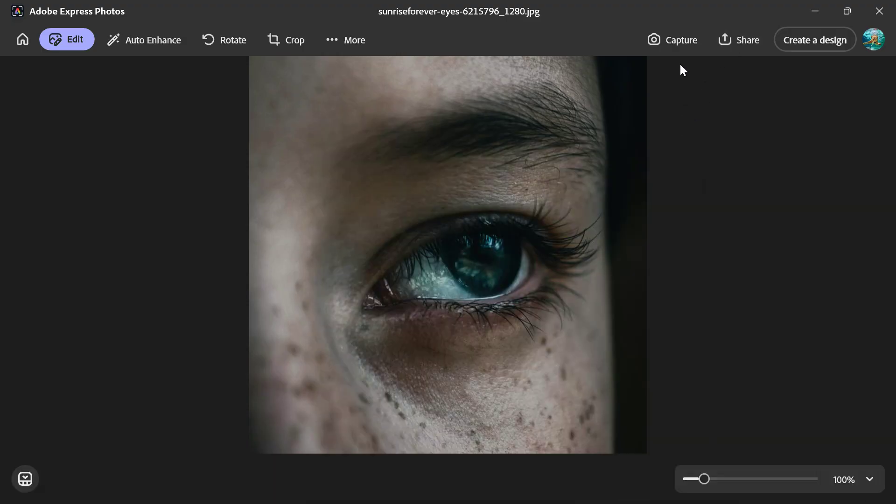
key("alt+Tab")
key("Print")
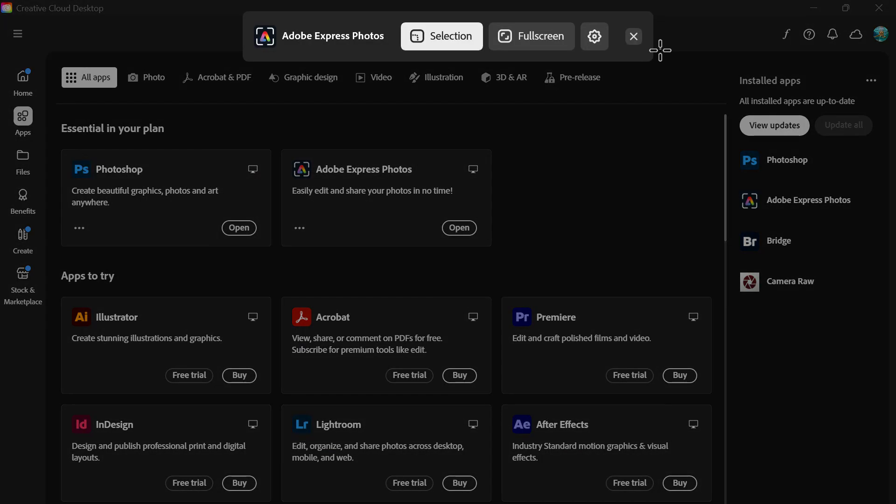
left_click(634, 42)
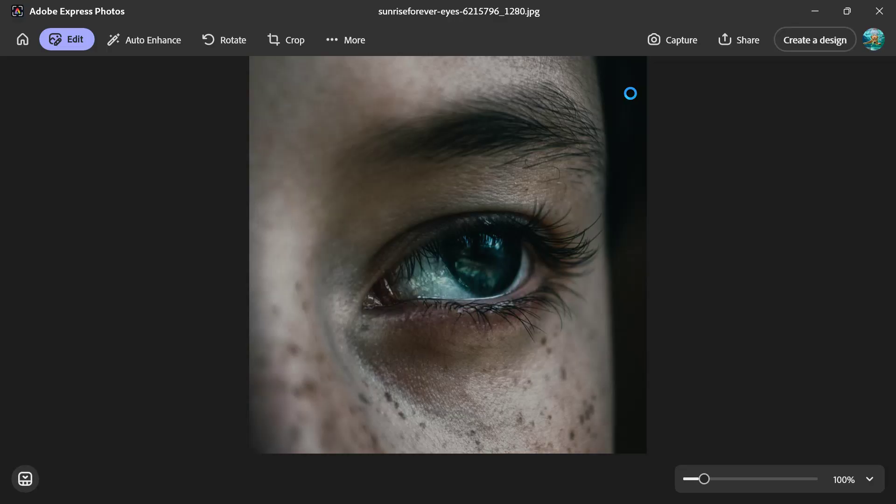
left_click(334, 40)
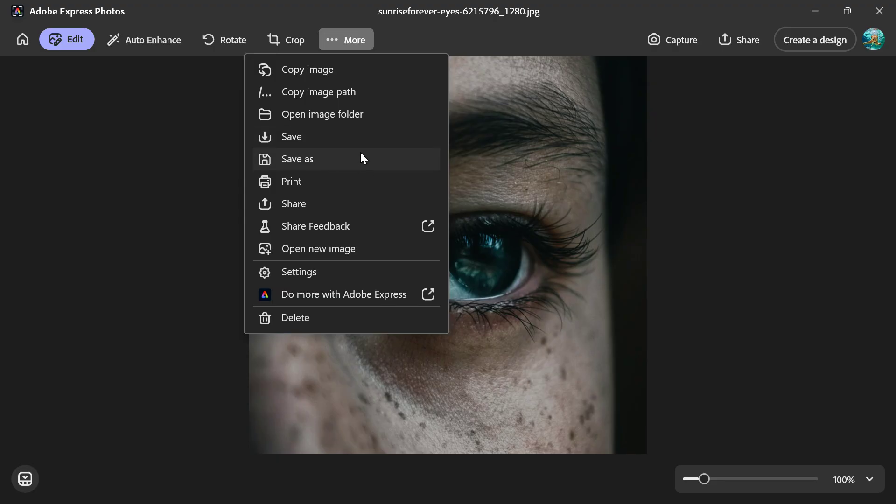
left_click(329, 30)
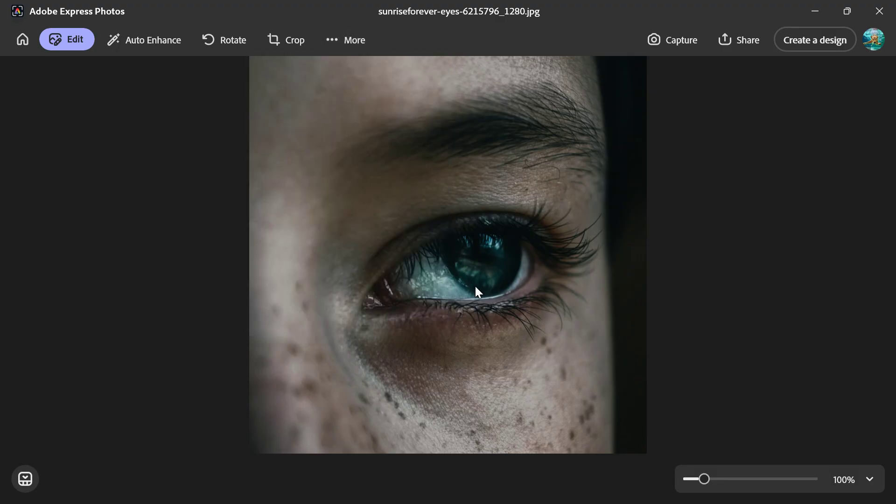